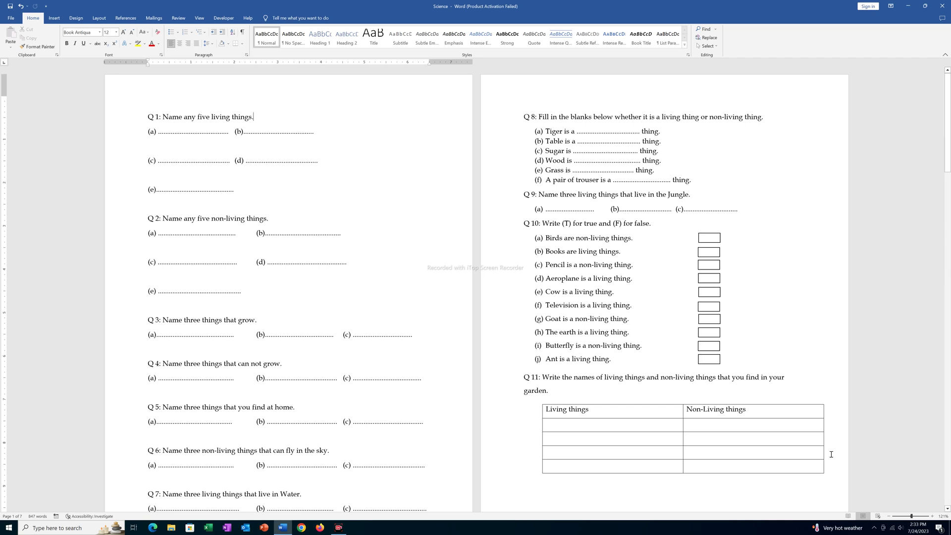
Step: Bring up the Page Number gallery from the Insert ribbon
left_click(54, 18)
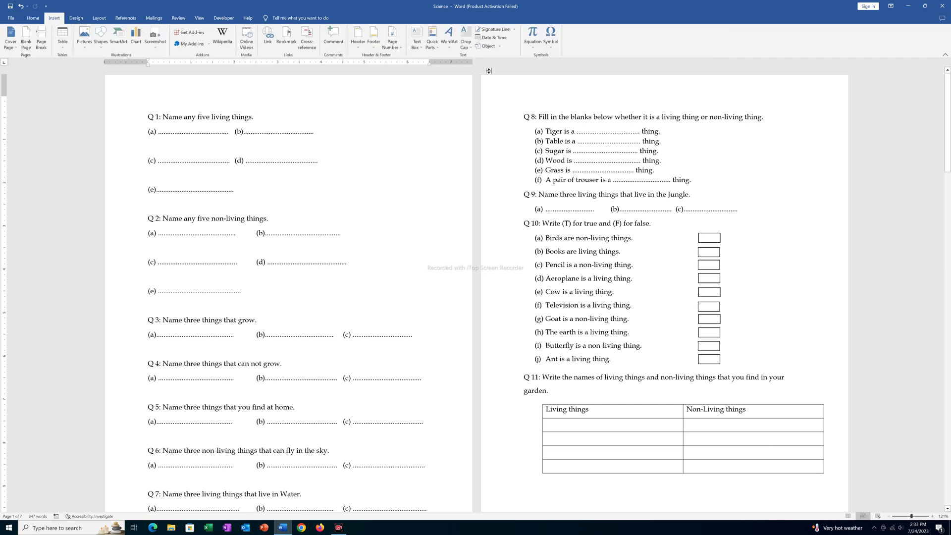
left_click(393, 43)
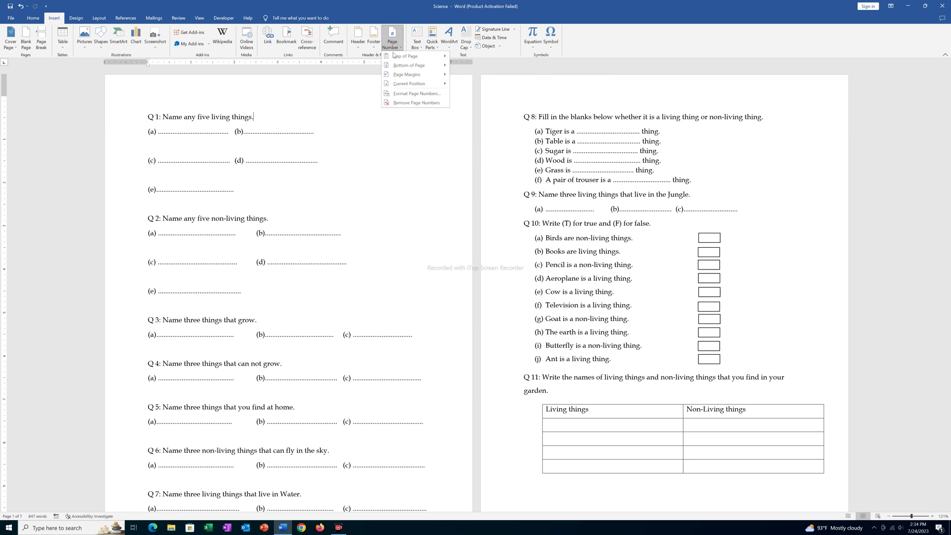
mouse_move(407, 56)
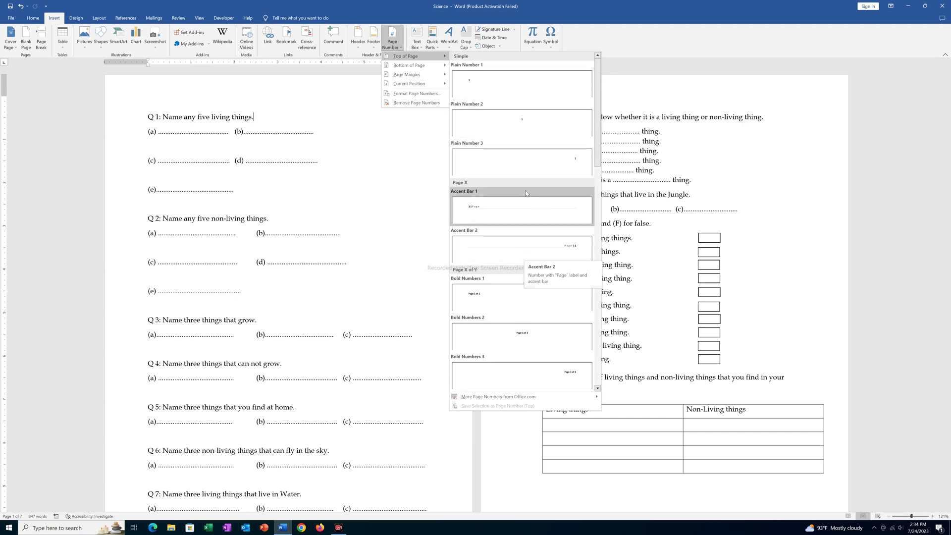
Step: Insert Plain Number 2 centred at the top of each page, then return to the header
left_click(519, 126)
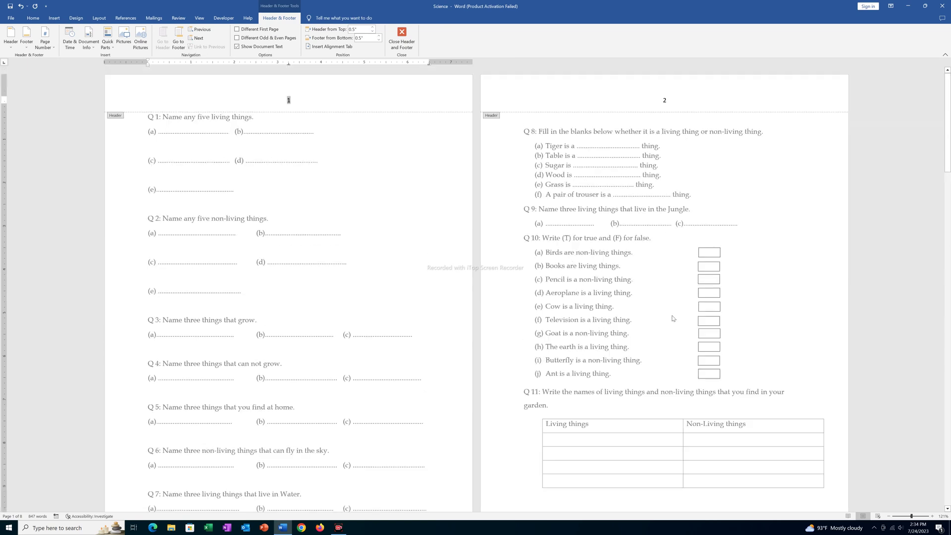
scroll(672, 318, "down", 5)
scroll(673, 318, "up", 2)
scroll(673, 318, "up", 3)
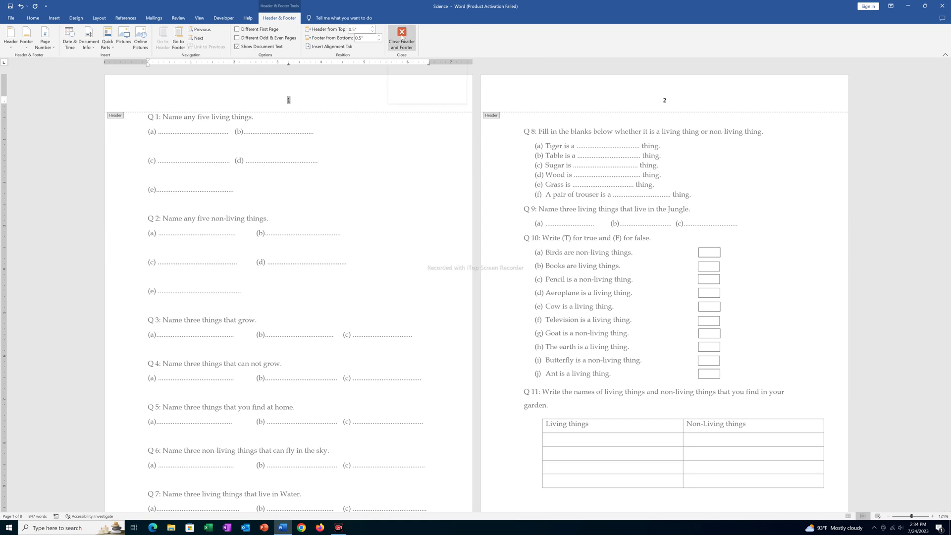
left_click(403, 38)
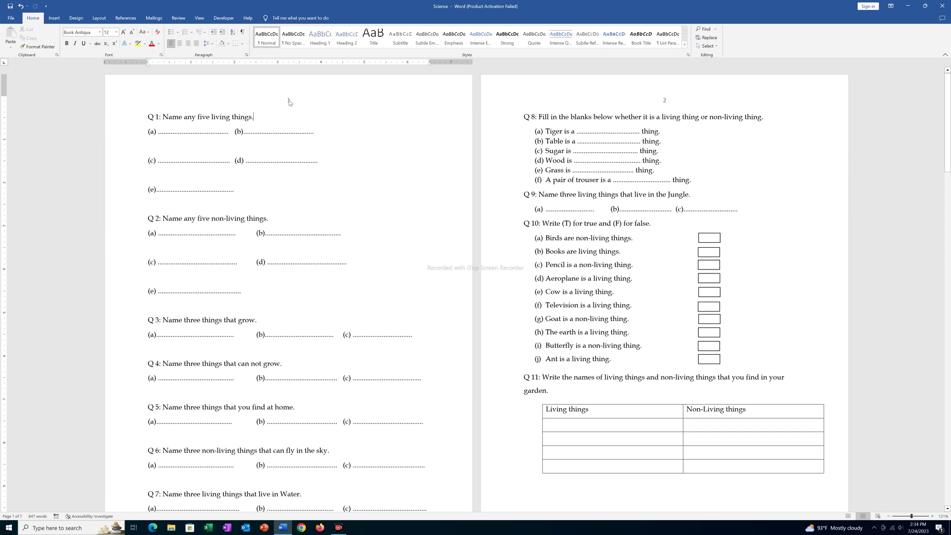
double_click(289, 101)
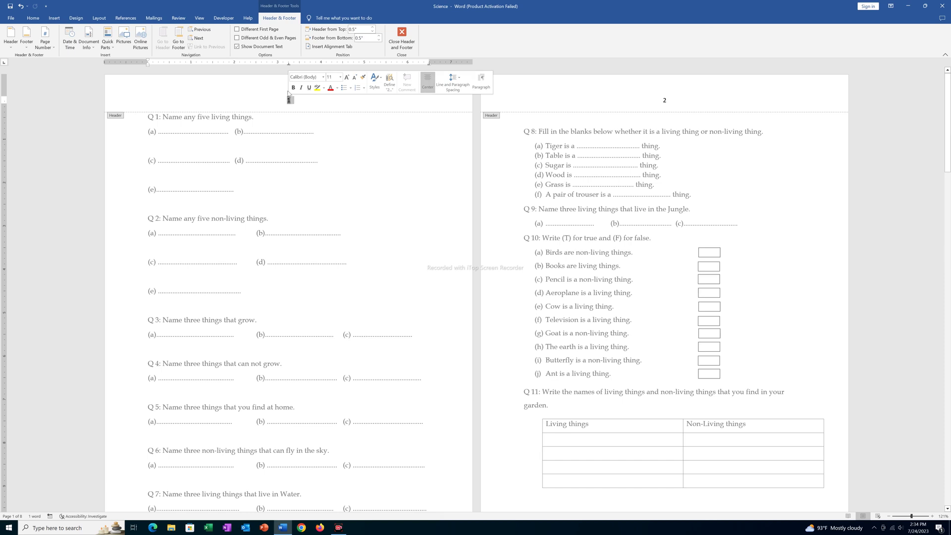
Step: Format the page numbers as capital letters A, B, C so pages show A and B
left_click(53, 17)
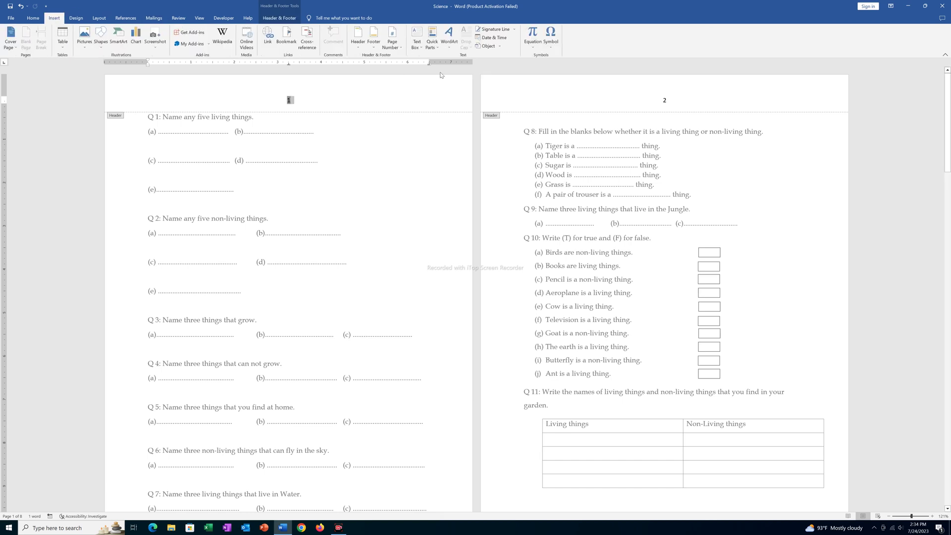
left_click(392, 41)
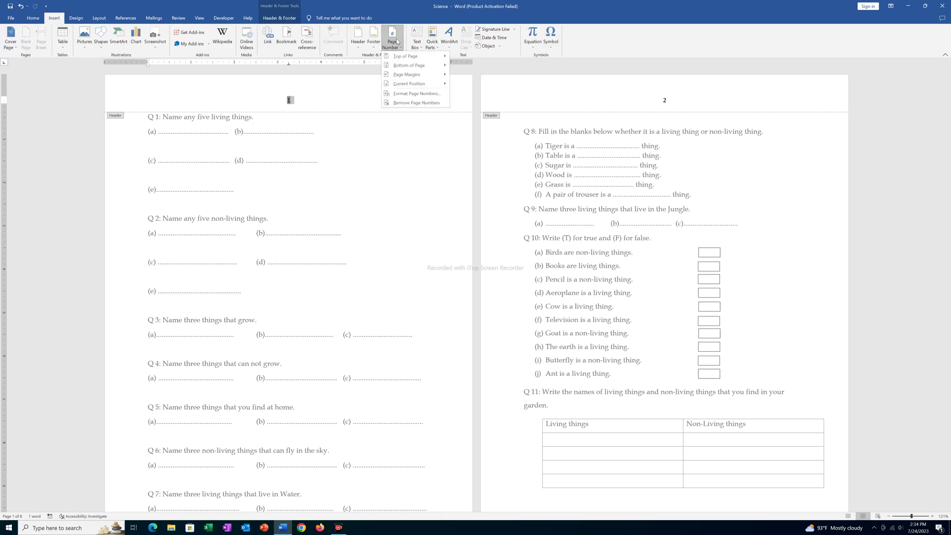
left_click(416, 94)
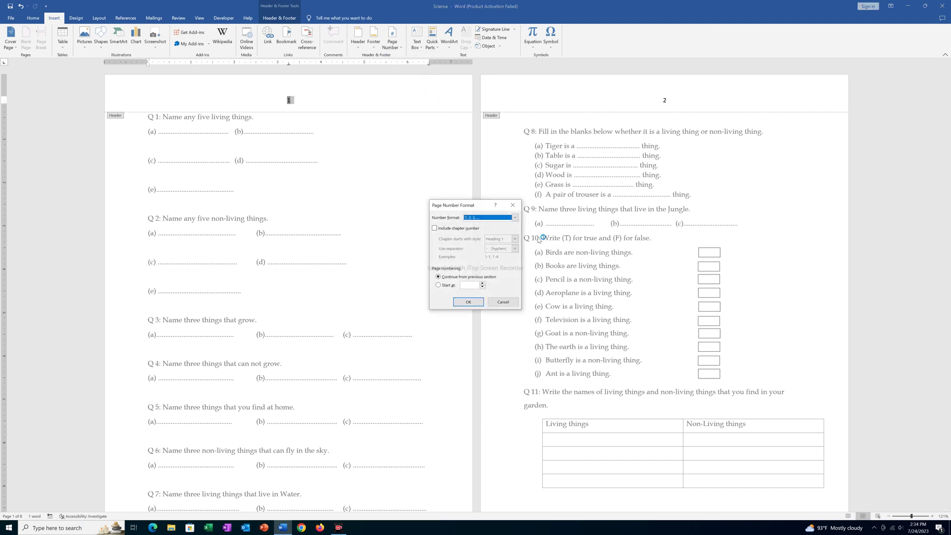
left_click(510, 218)
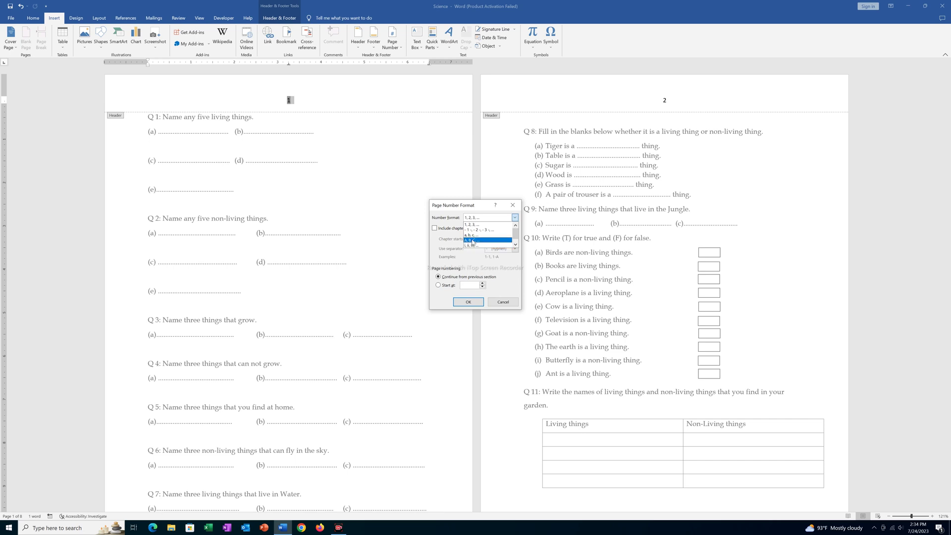
left_click(473, 241)
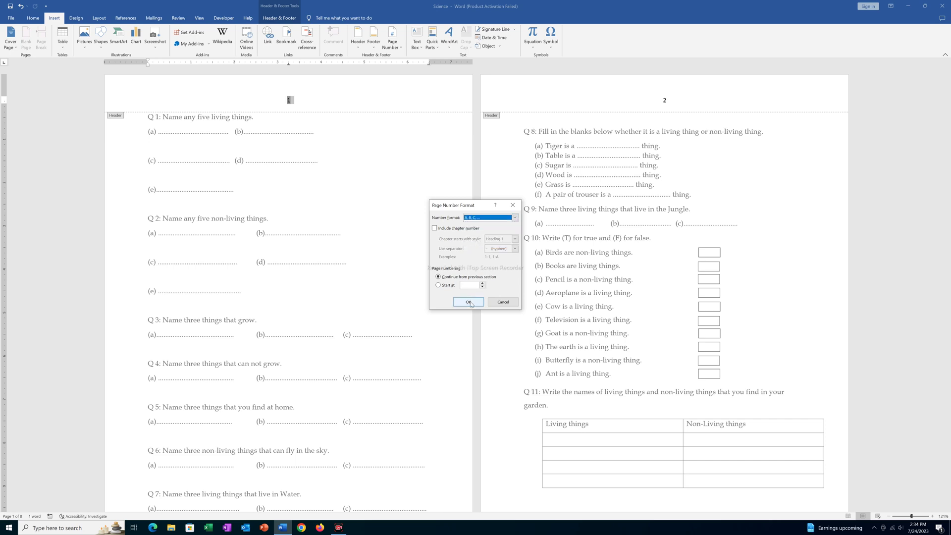
left_click(471, 302)
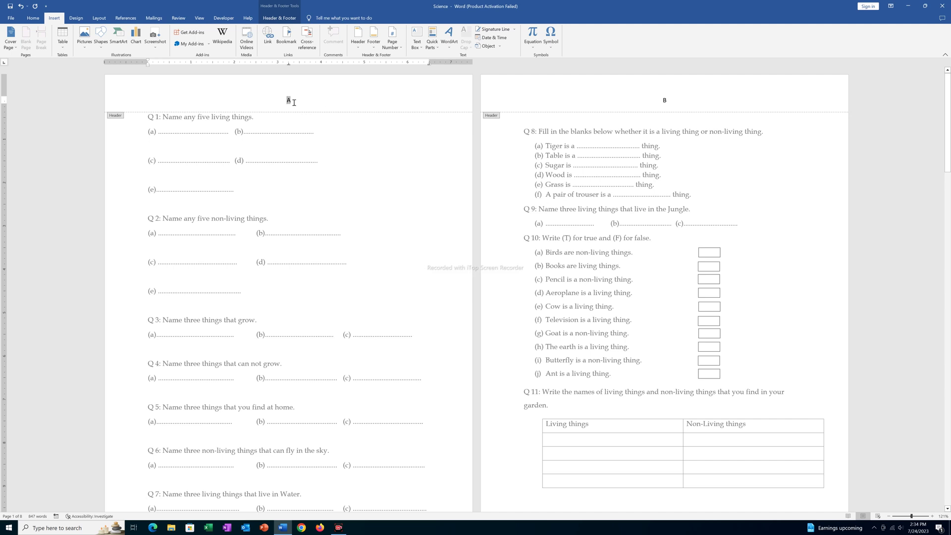
Step: Set the lettered page numbering to start at C, giving headers C and D
key("ctrl+b")
double_click(289, 99)
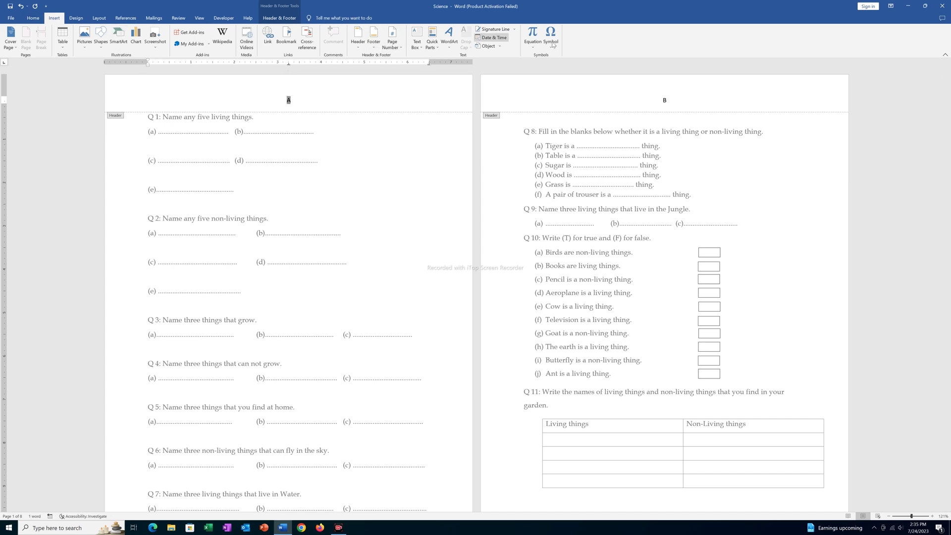
left_click(392, 42)
left_click(427, 93)
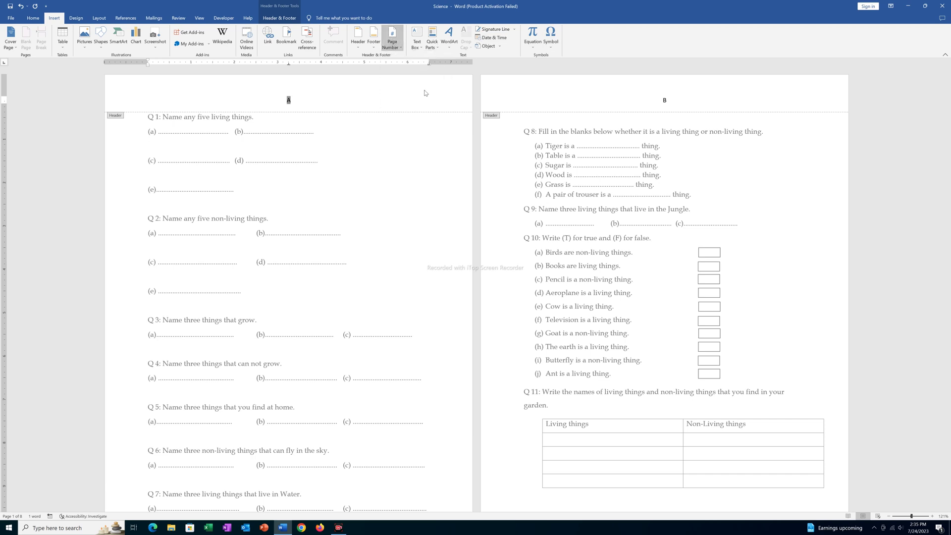
left_click(438, 284)
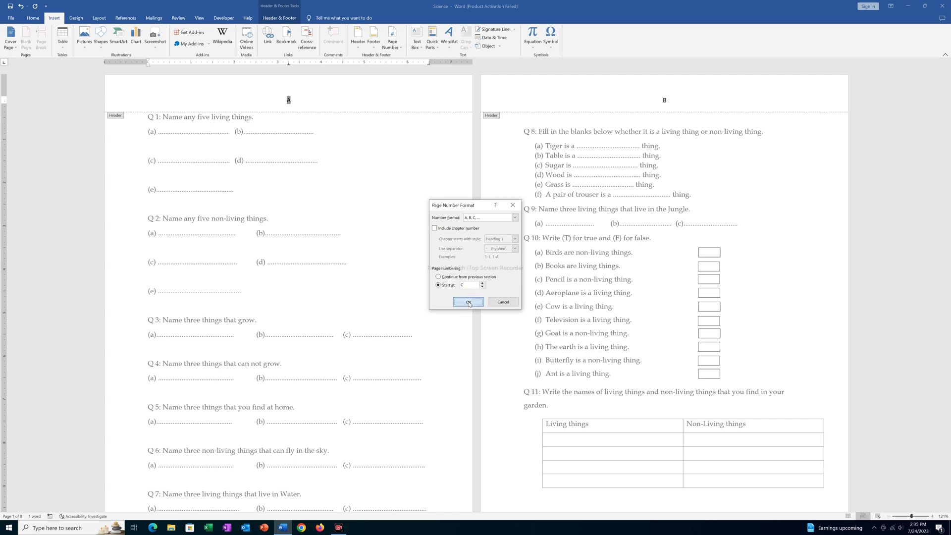
left_click(468, 301)
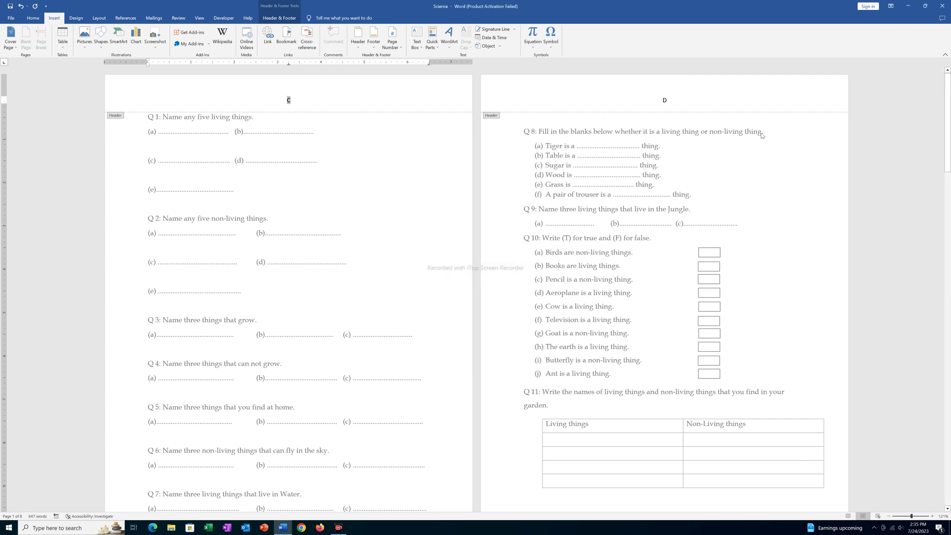
Step: Delete the page letter from the header and close header editing
double_click(819, 216)
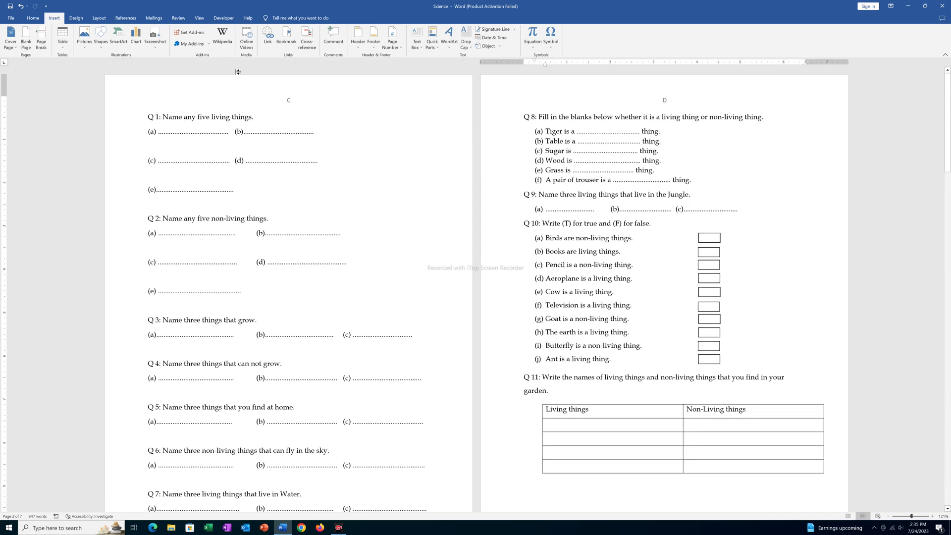
double_click(288, 100)
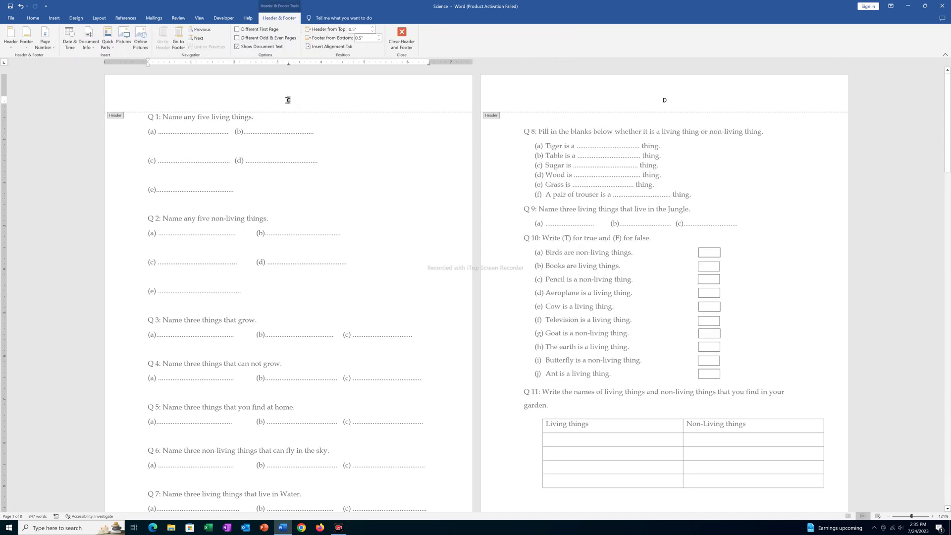
double_click(288, 100)
key("Delete")
left_click(404, 45)
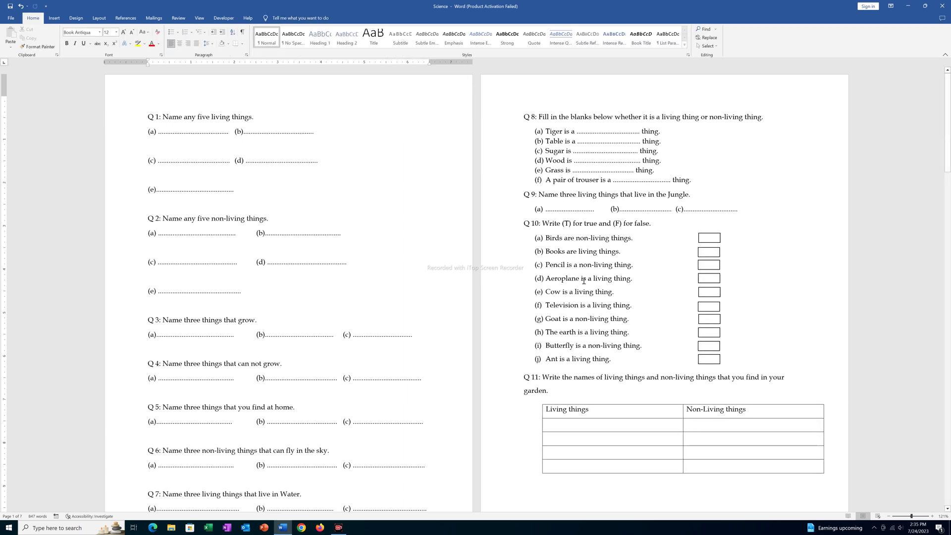
scroll(583, 281, "down", 3)
scroll(580, 275, "down", 3)
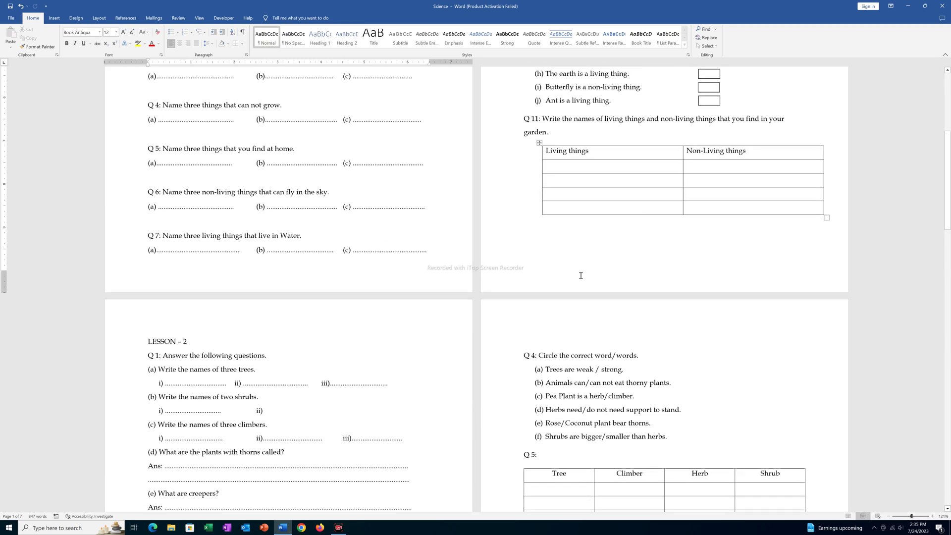